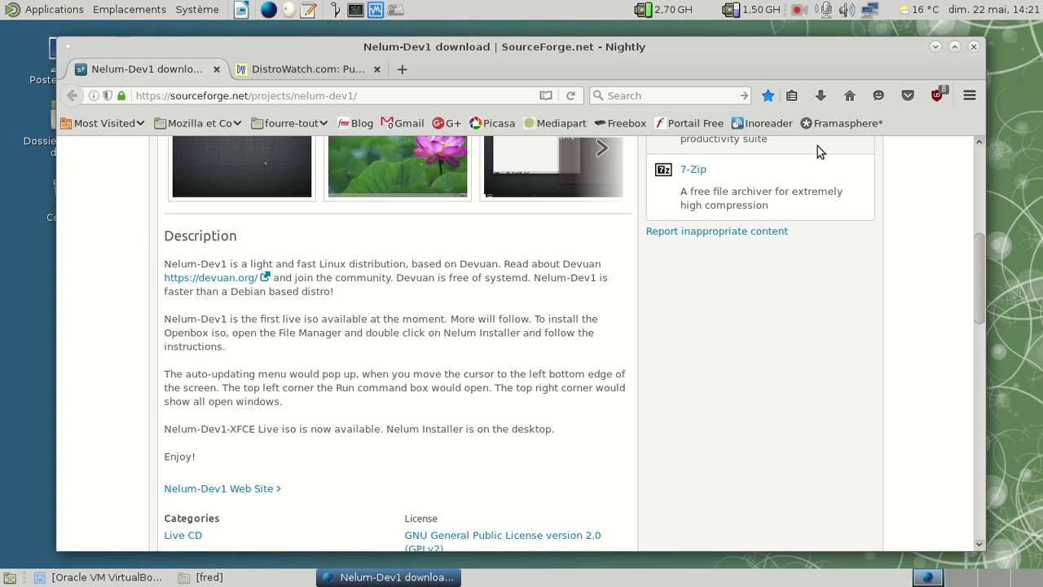
Browse the Nelum-Dev1 project's files and look at the ISO offered in the Nelum-Xfce folder.
left_click(976, 156)
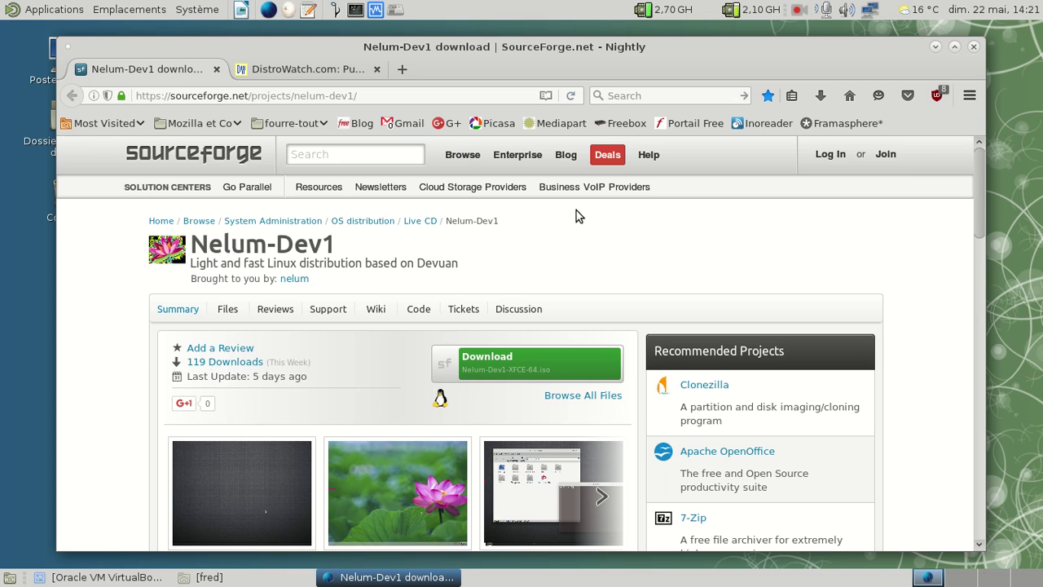
left_click(227, 309)
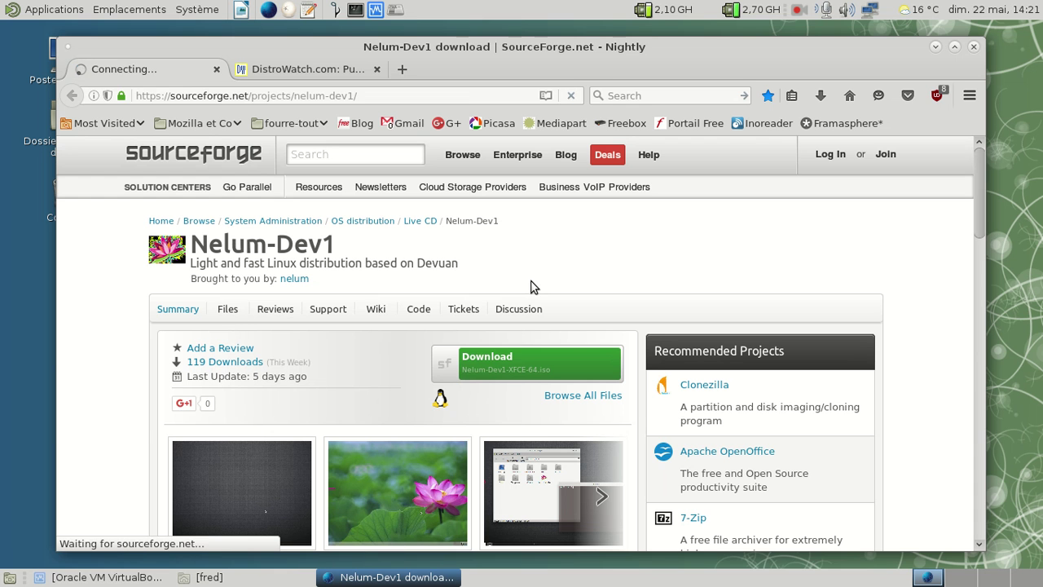
scroll(530, 287, "down", 3)
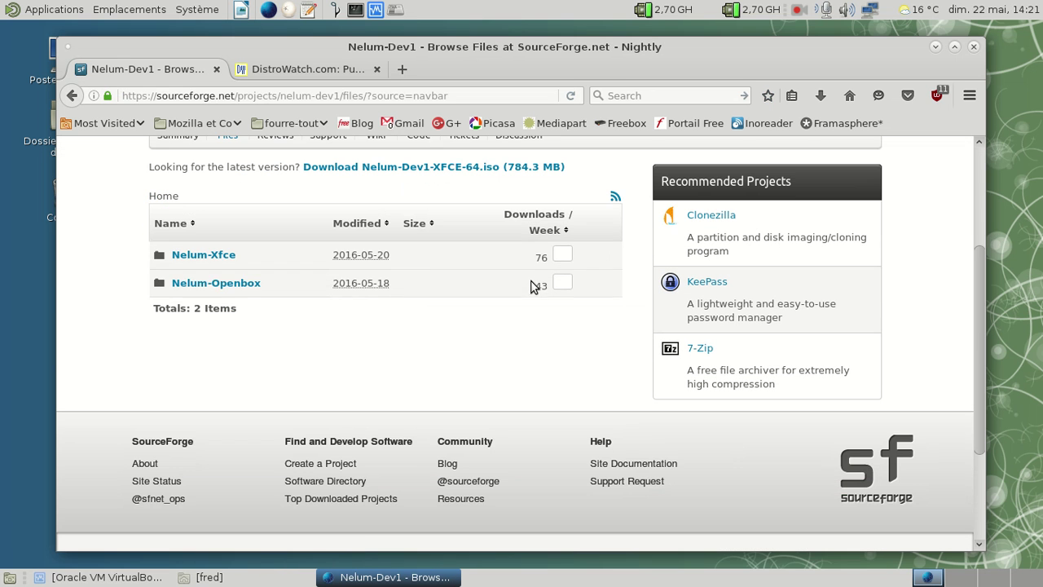
left_click(213, 257)
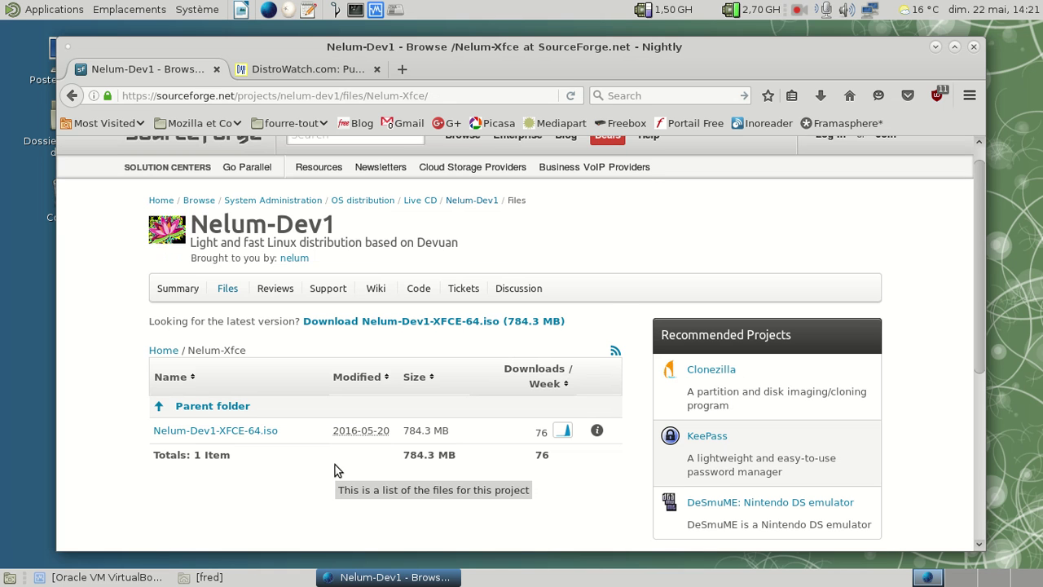
scroll(334, 470, "down", 3)
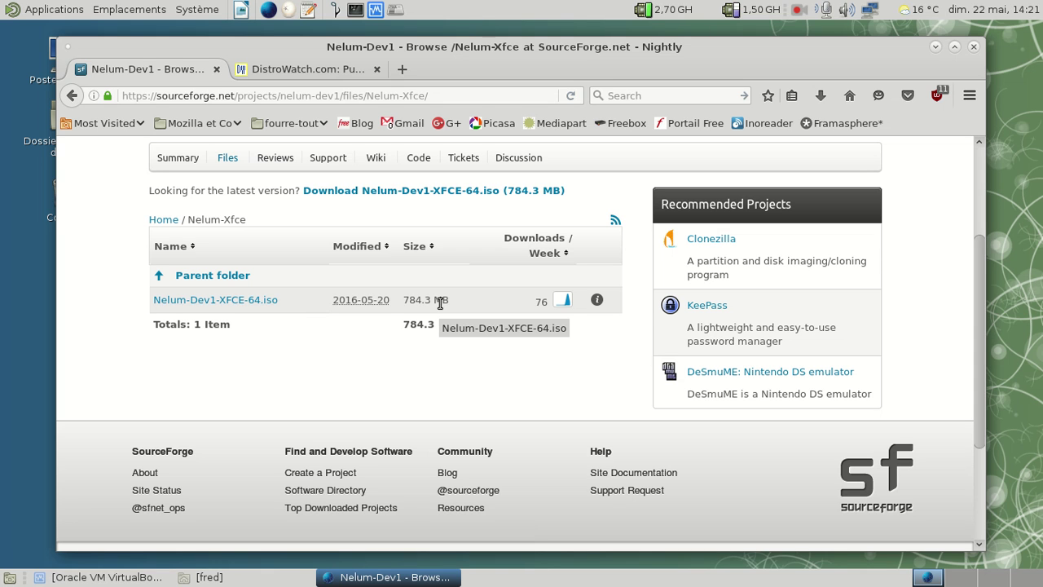
Close the web browser and the home folder window, and switch to Oracle VM VirtualBox.
left_click(975, 49)
left_click(652, 330)
right_click(251, 583)
left_click(253, 559)
left_click(106, 577)
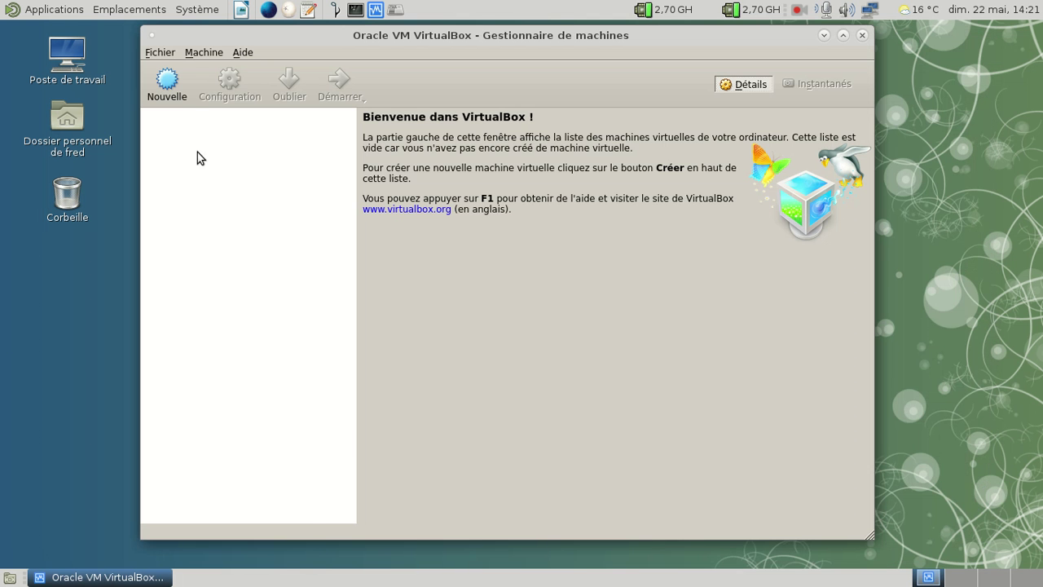
Start creating a new virtual machine and set its operating system type to Linux.
left_click(169, 93)
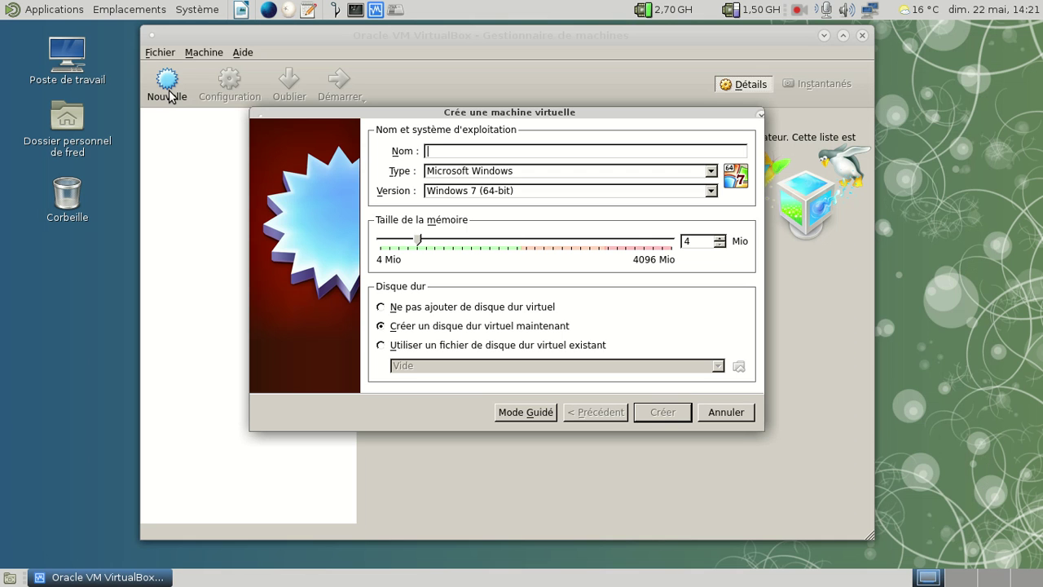
left_click(460, 192)
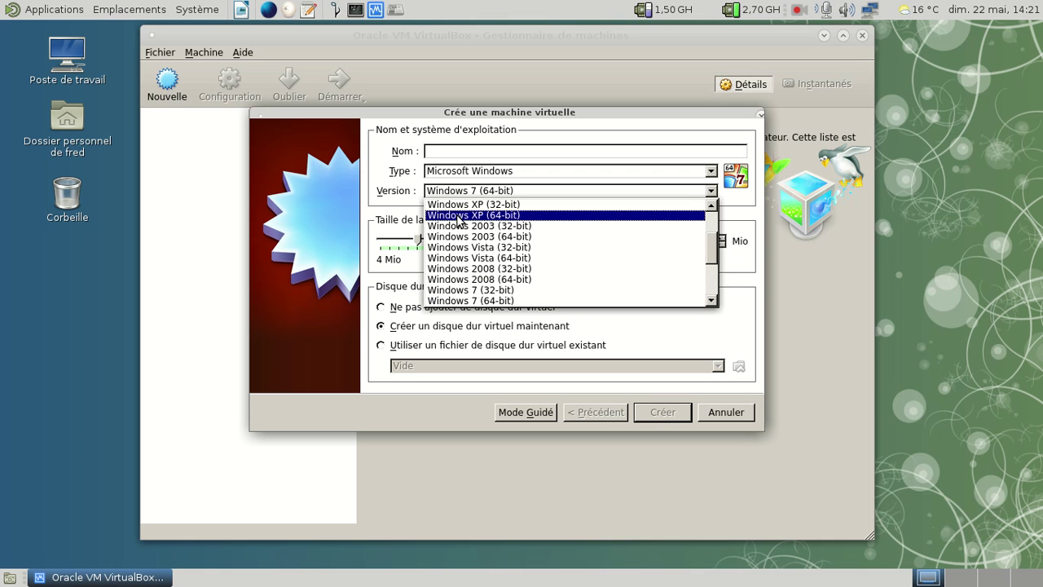
left_click(460, 191)
left_click(458, 170)
left_click(461, 194)
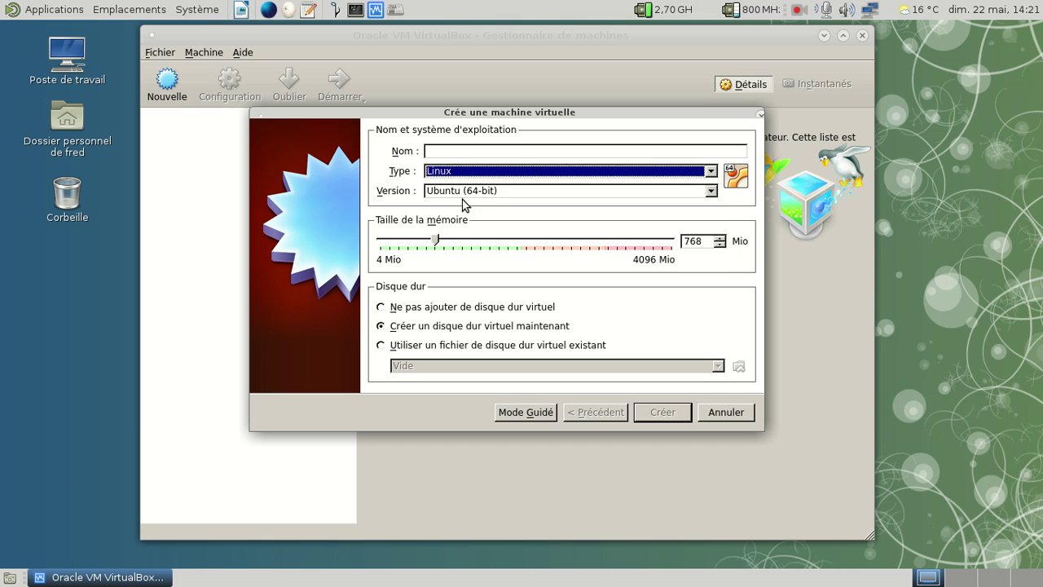
Set the new machine's operating system version to Debian (64-bit).
left_click(461, 192)
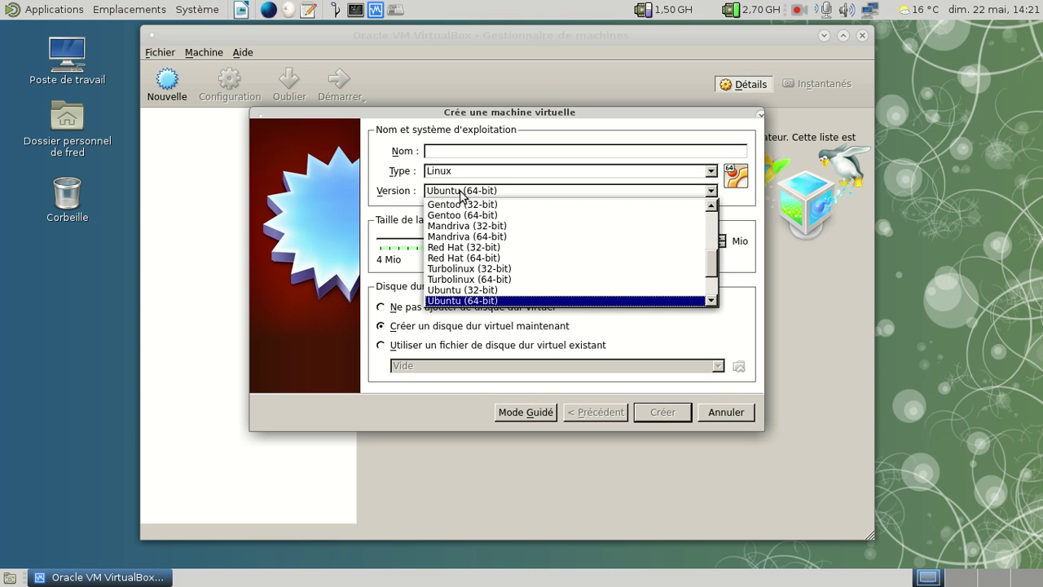
key("Up")
key("Home")
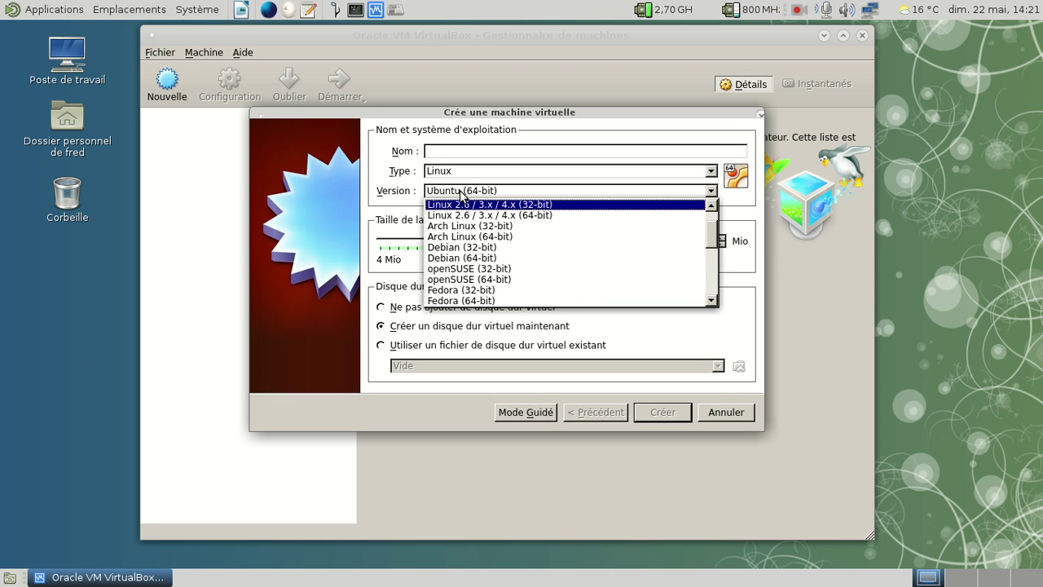
key("Down")
key("Down")
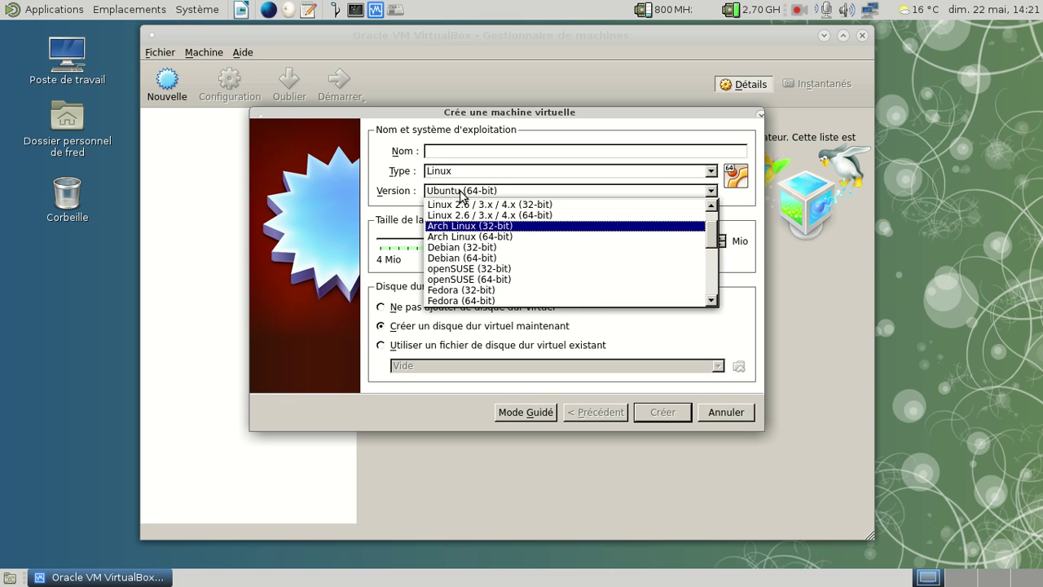
key("Down")
key("Down")
key("Down")
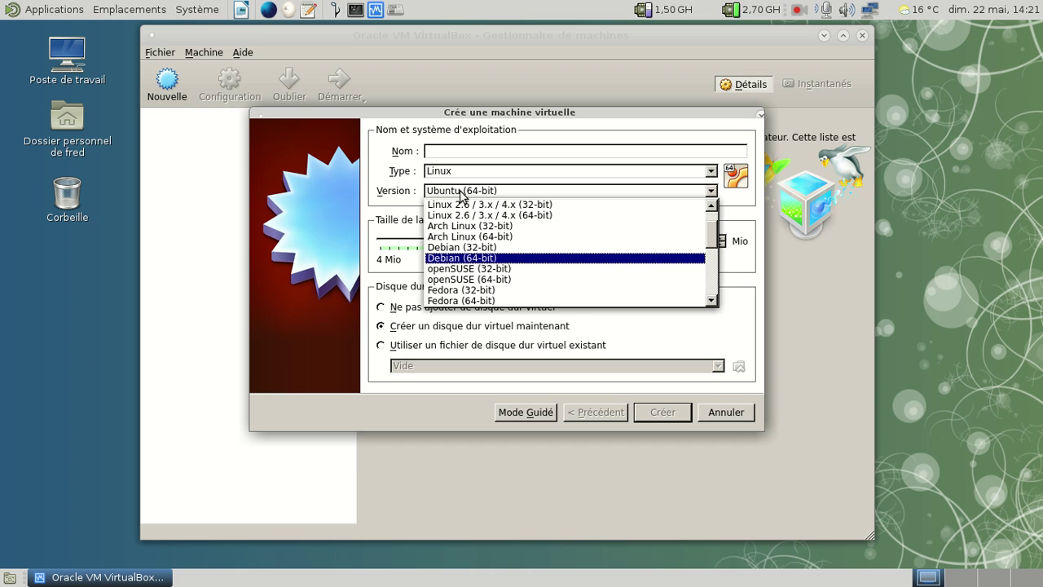
key("Return")
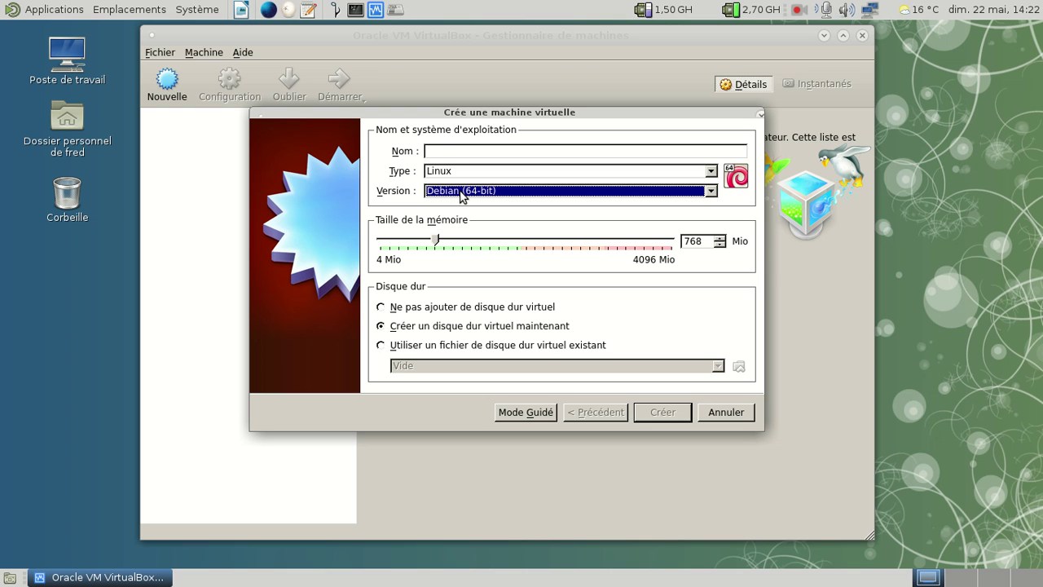
Name the machine Nelum Dev1, set its memory to 2048 Mio and proceed to creating its virtual hard disk.
left_click(441, 149)
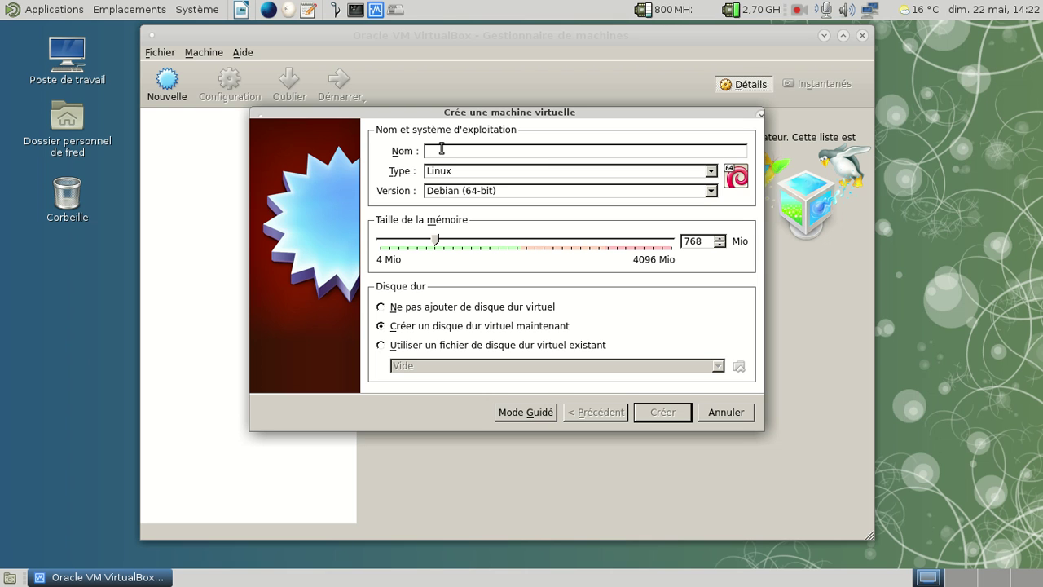
type("Nu")
key("BackSpace")
type("etum ")
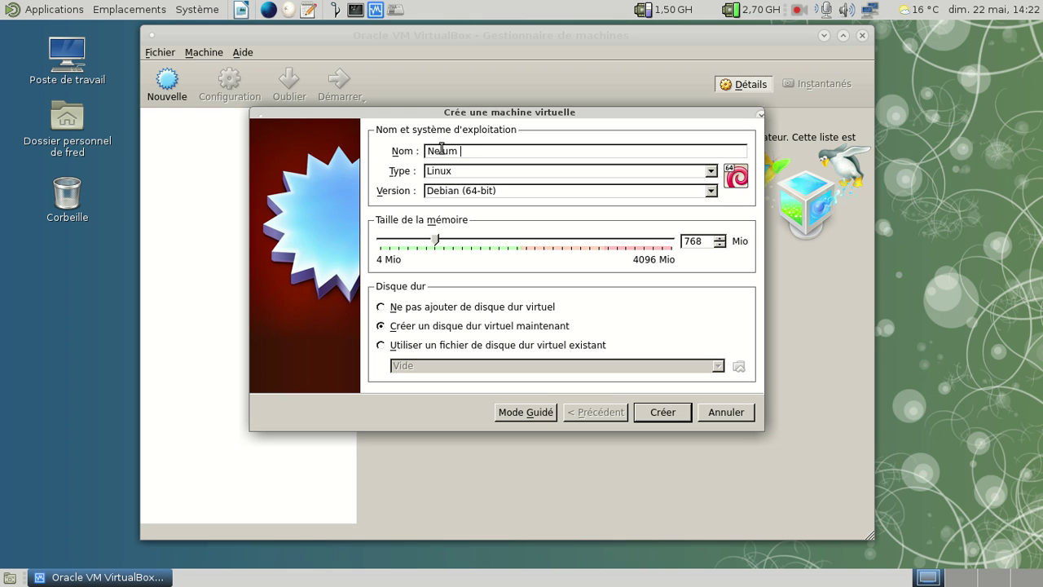
type("Dev1")
left_click_drag(695, 241, 665, 241)
type("2048")
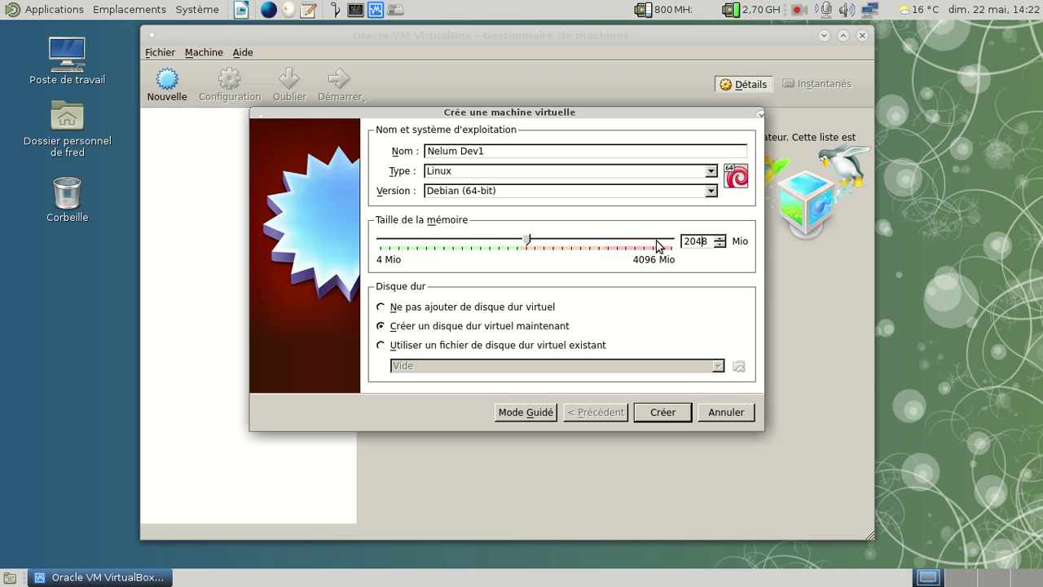
left_click(681, 419)
Set the virtual hard disk's size to 128,00 Gio and create the disk.
left_click(718, 218)
type("128,00 Gio")
left_click(694, 420)
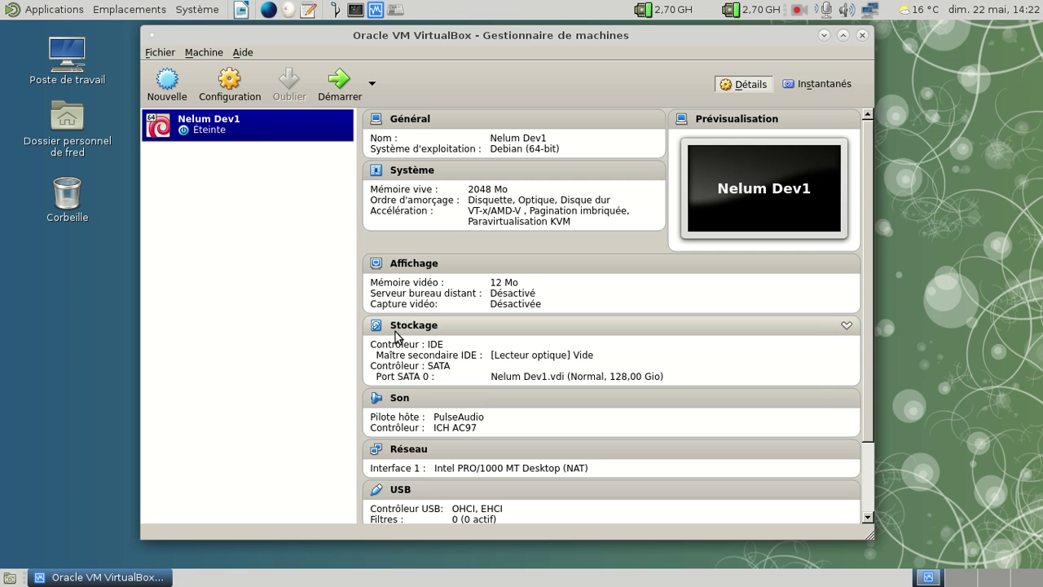
Load the image Nelum-Dev1-XFCE-64.iso into the machine's empty IDE optical drive.
left_click(398, 327)
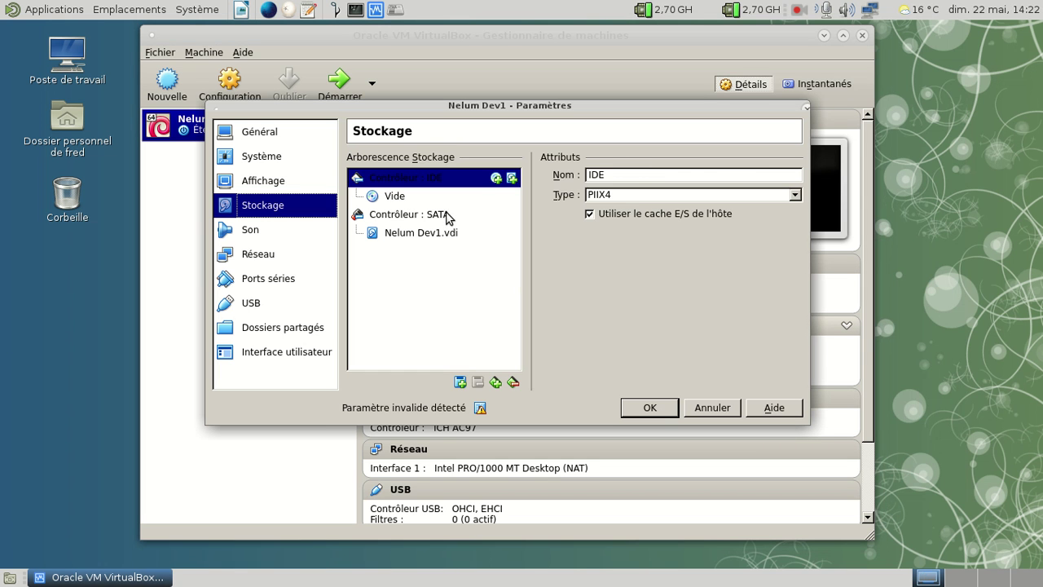
left_click(415, 198)
left_click(794, 175)
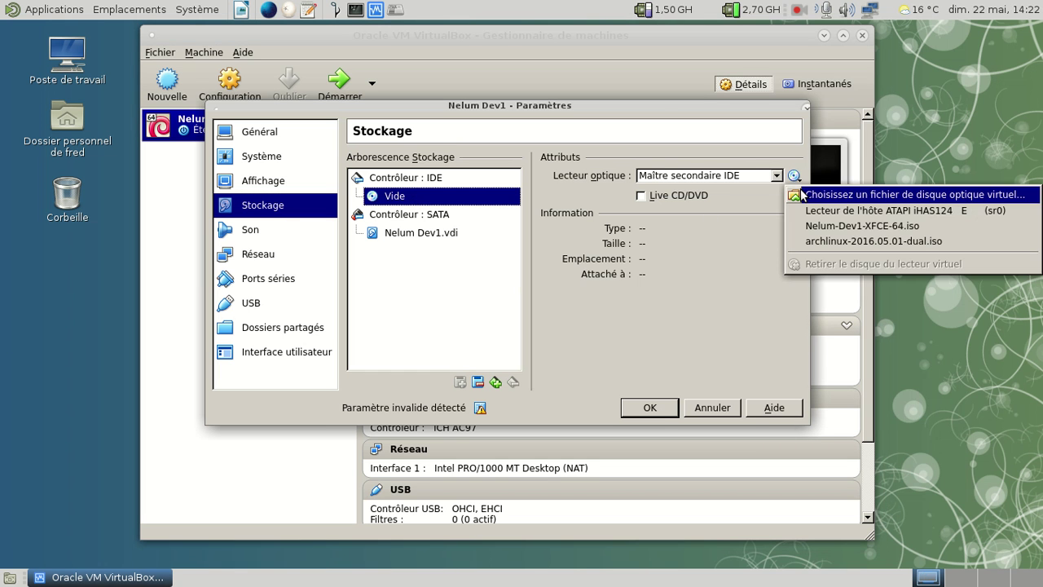
left_click(815, 195)
left_click(448, 199)
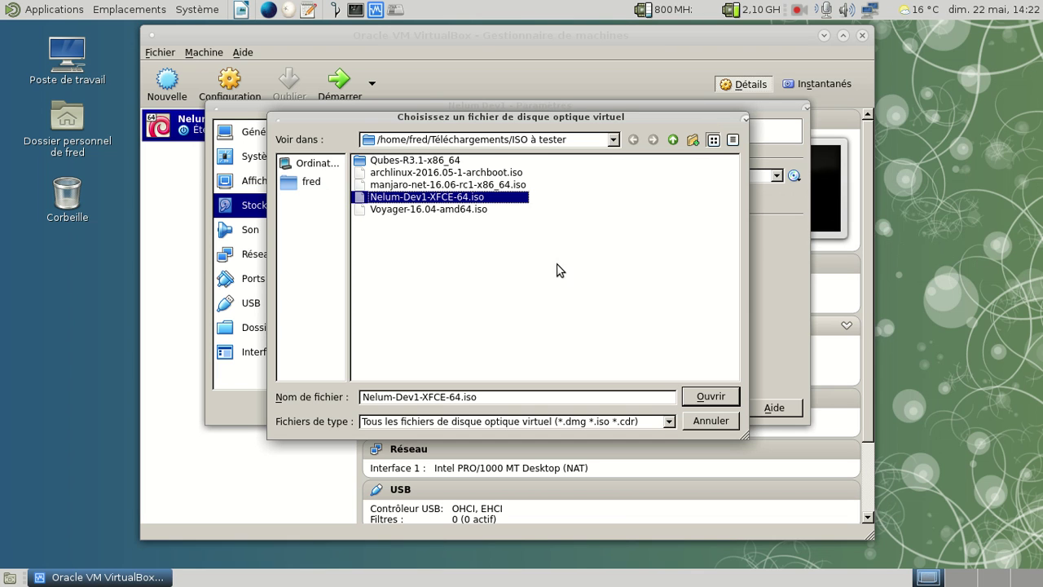
left_click(710, 396)
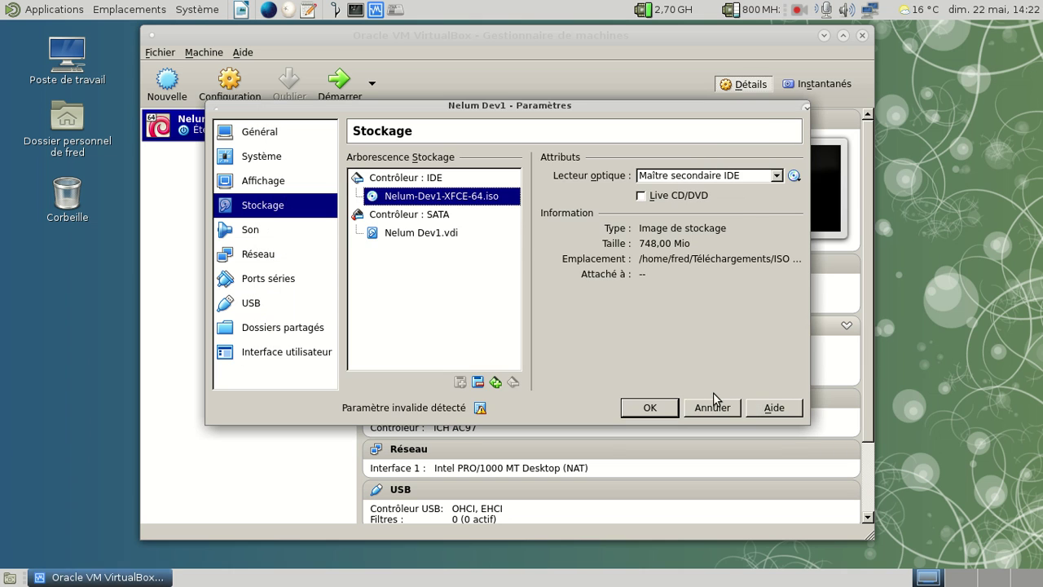
Set the access mode of the machine's first network adapter to Accès par pont.
left_click(291, 258)
left_click(518, 203)
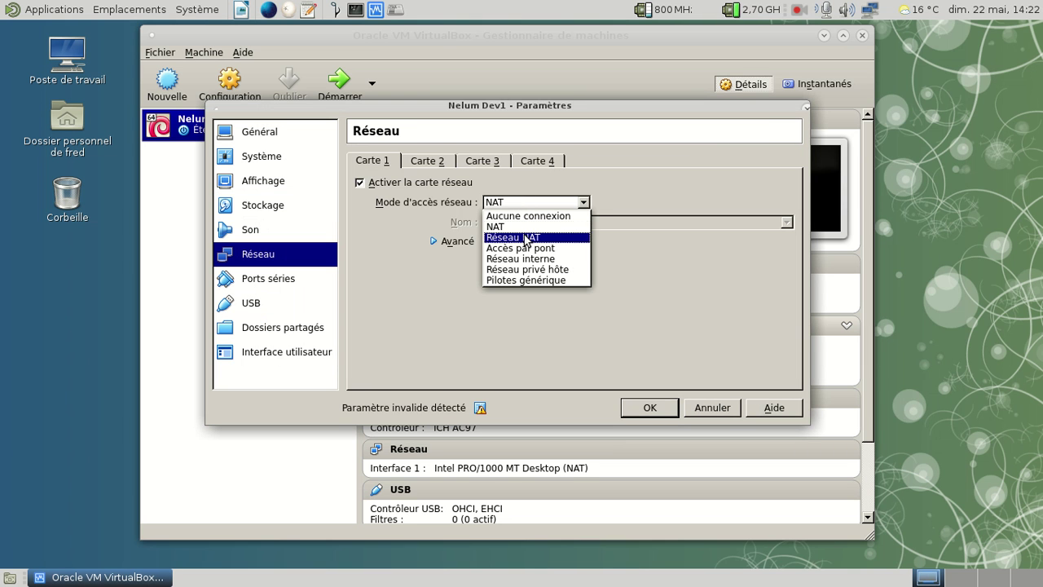
left_click(528, 248)
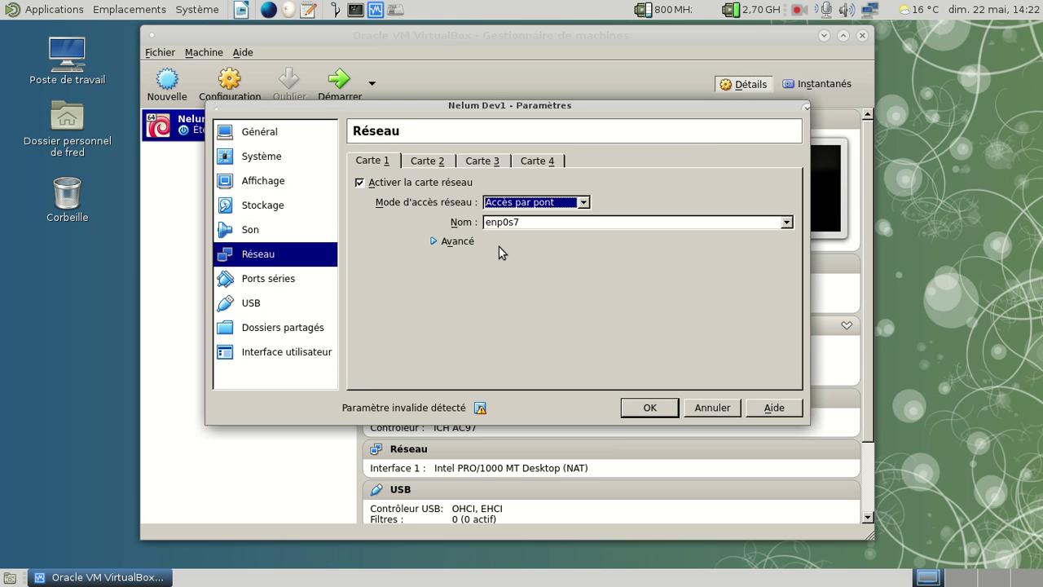
Exclude the floppy drive from the boot order and move the hard disk ahead of the optical drive.
left_click(261, 205)
left_click(259, 158)
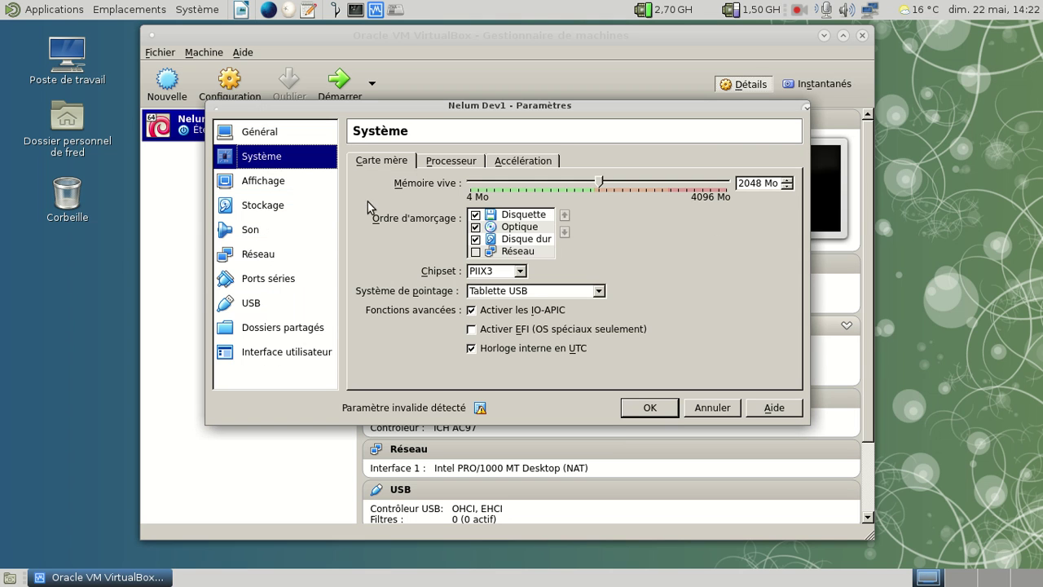
left_click(480, 217)
left_click(534, 241)
left_click(563, 215)
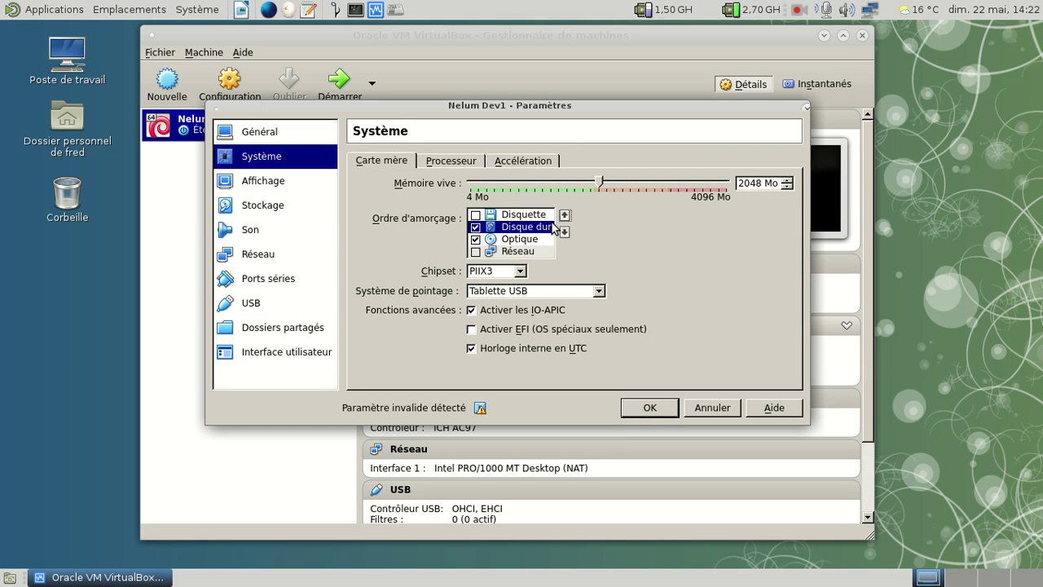
Set the machine's number of processors to 2.
left_click(440, 163)
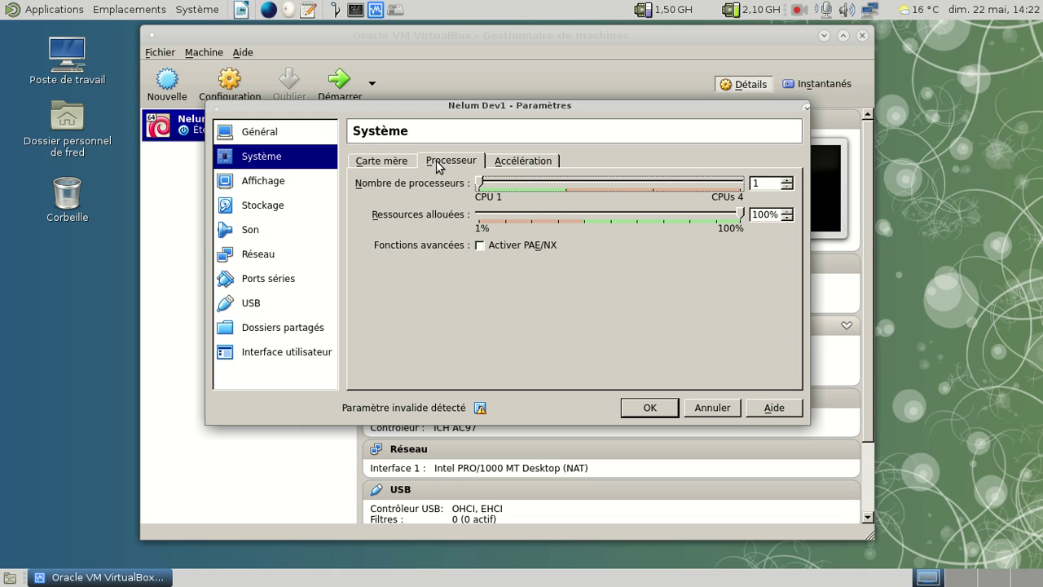
left_click(787, 180)
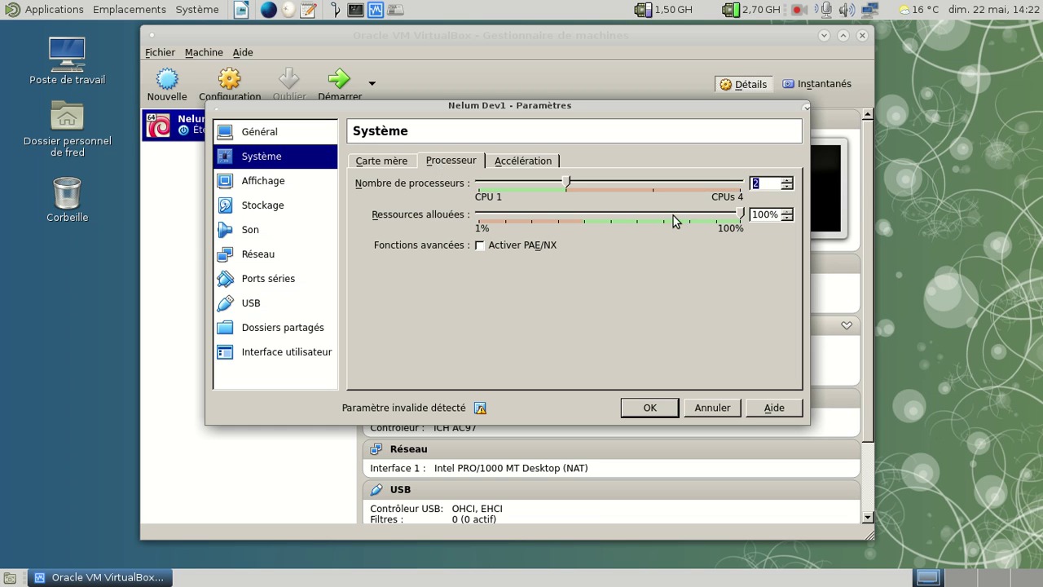
Set the machine's audio controller to Intel Audio HD.
left_click(289, 253)
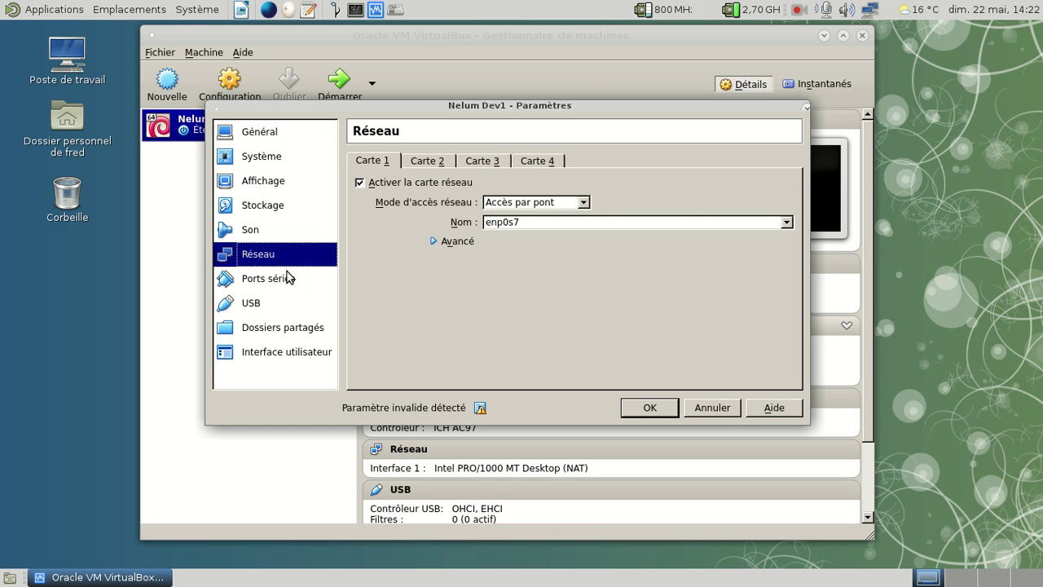
left_click(271, 232)
left_click(496, 198)
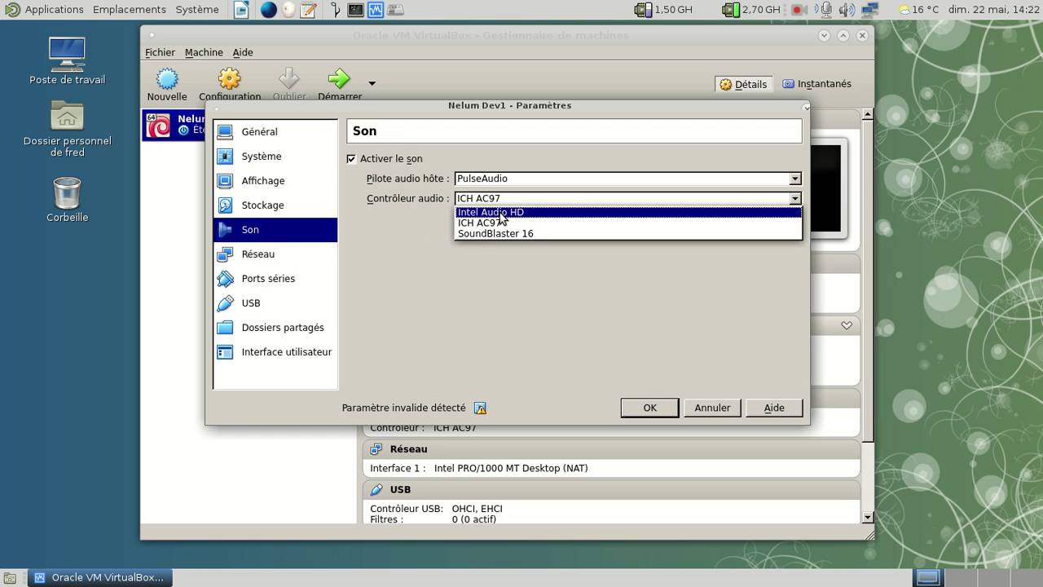
left_click(499, 213)
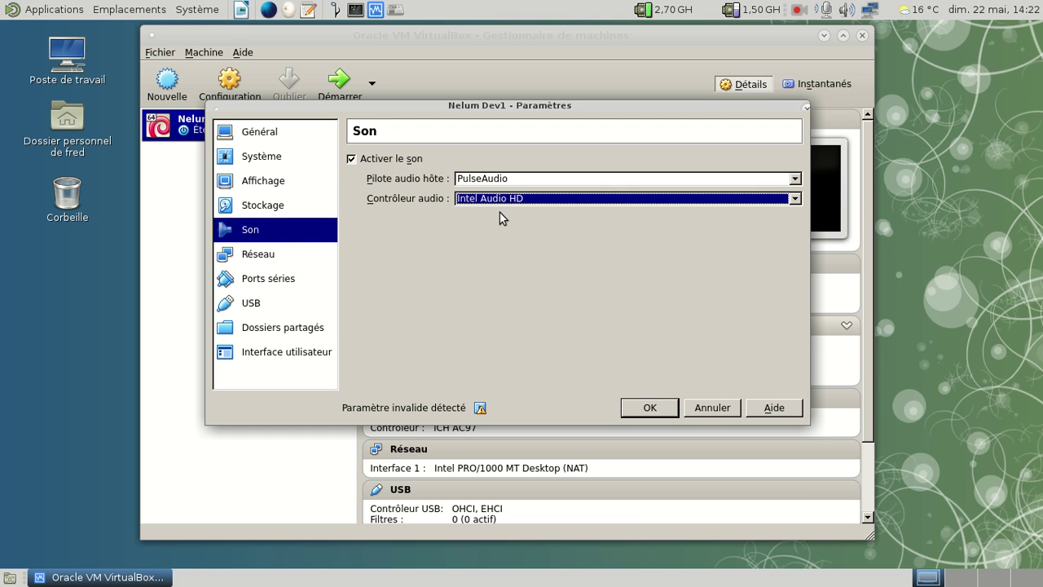
Set the machine's number of processors to 1 and save the machine's settings.
left_click(281, 255)
left_click(265, 209)
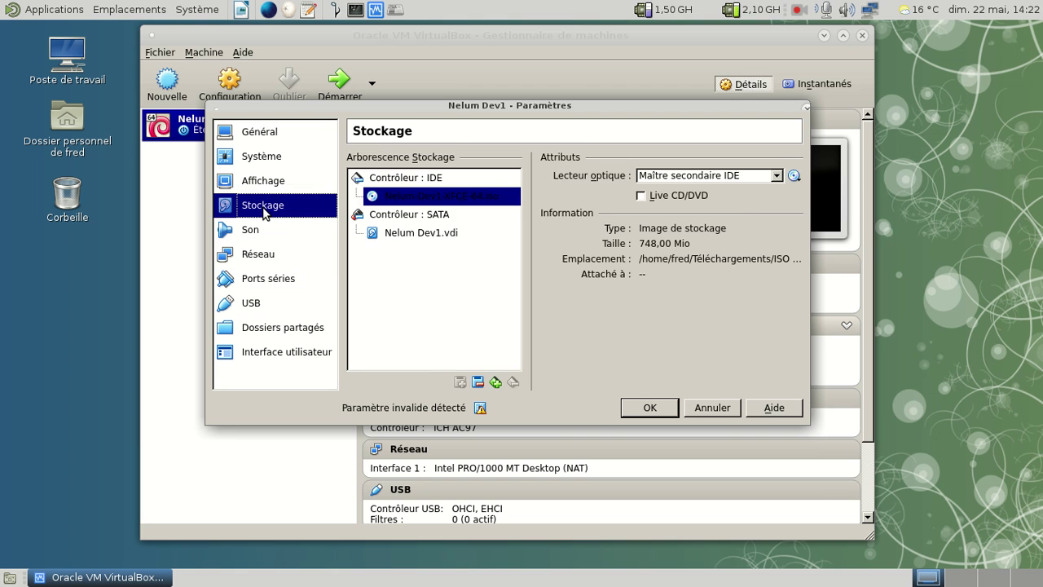
left_click(258, 189)
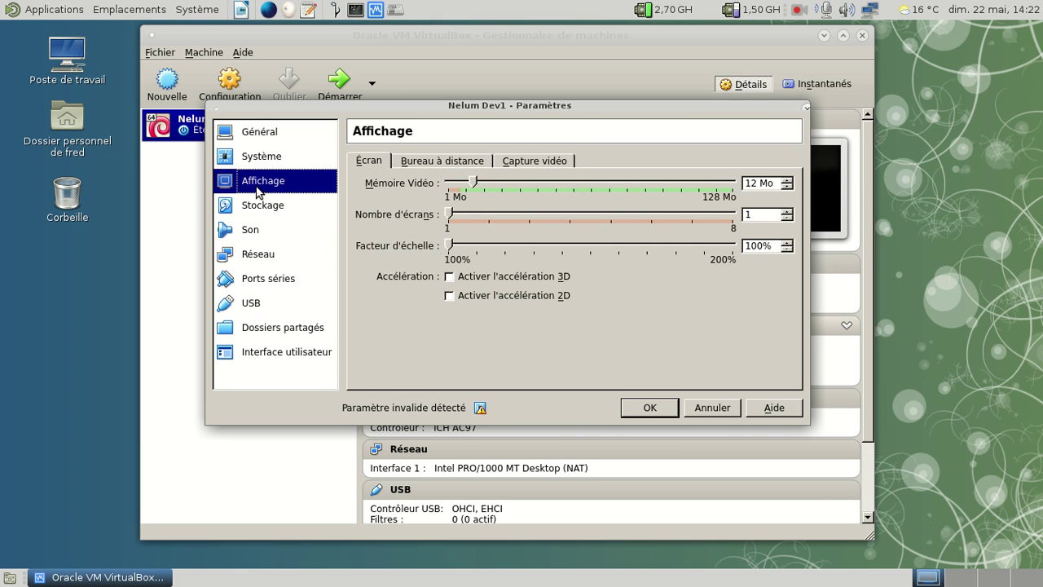
left_click(258, 159)
left_click(480, 184)
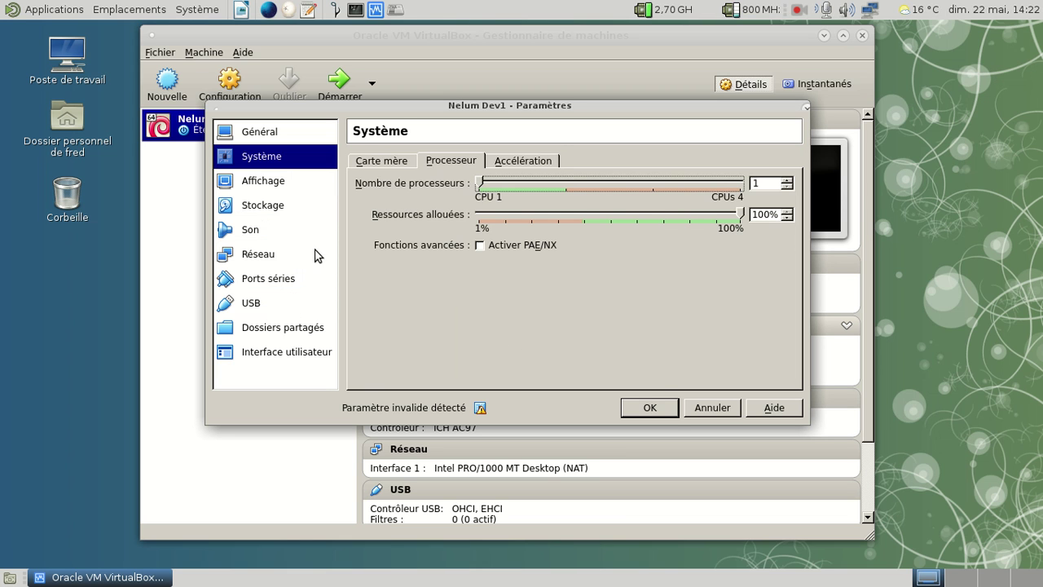
left_click(295, 232)
left_click(656, 408)
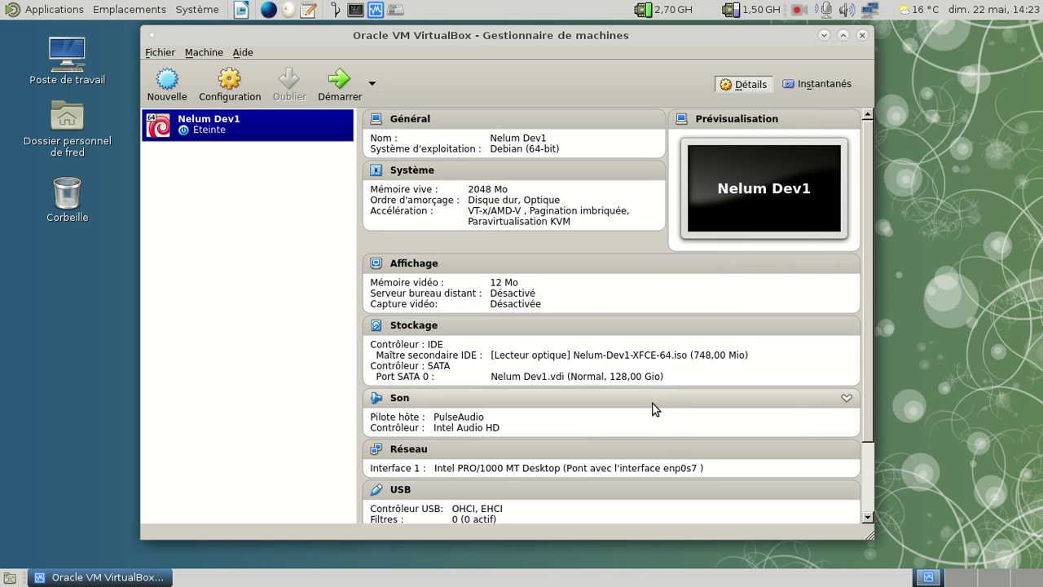
Start the Nelum Dev1 machine, with the manager window minimized, and boot the Nelum entry of its boot menu.
left_click(343, 91)
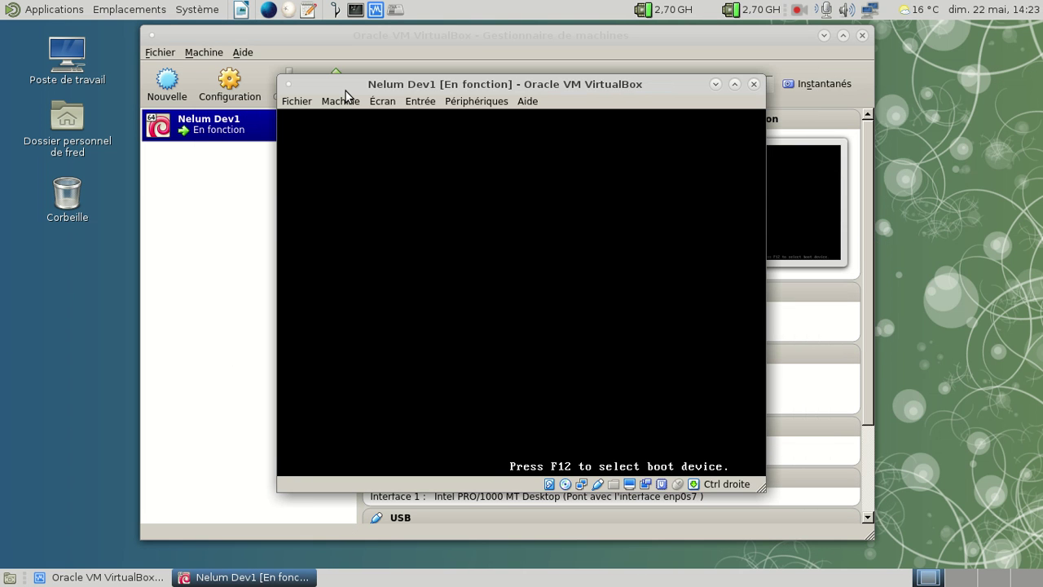
left_click(825, 37)
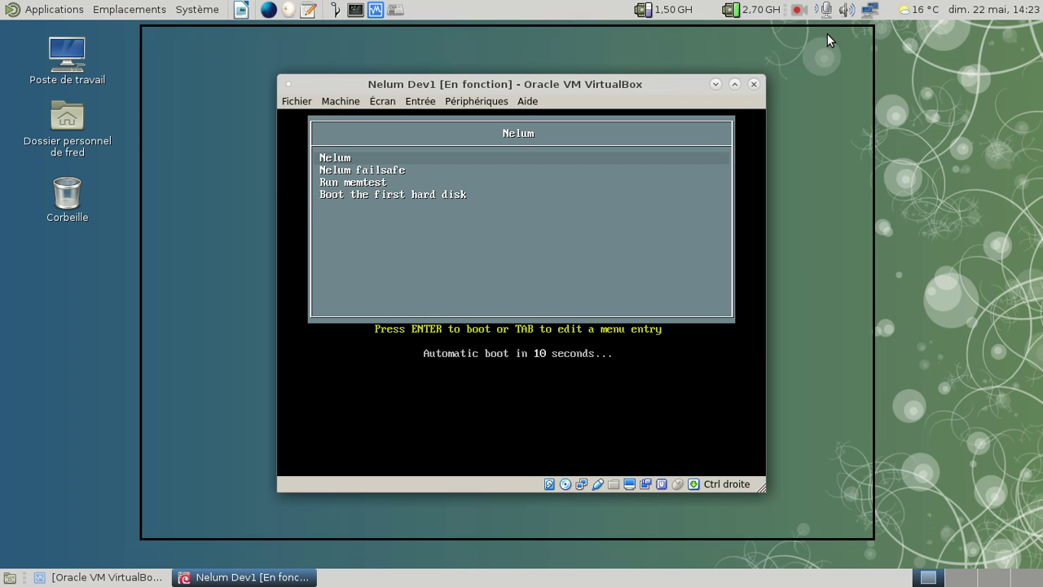
key("Return")
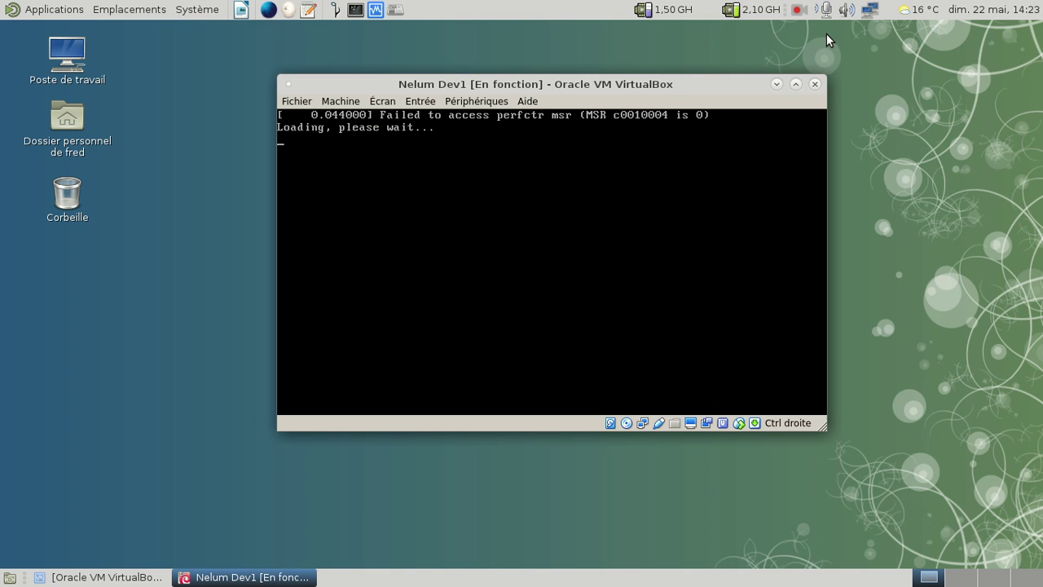
Move the running machine's window toward the upper-left corner of the desktop and switch it to full-screen mode.
left_click_drag(582, 82, 479, 44)
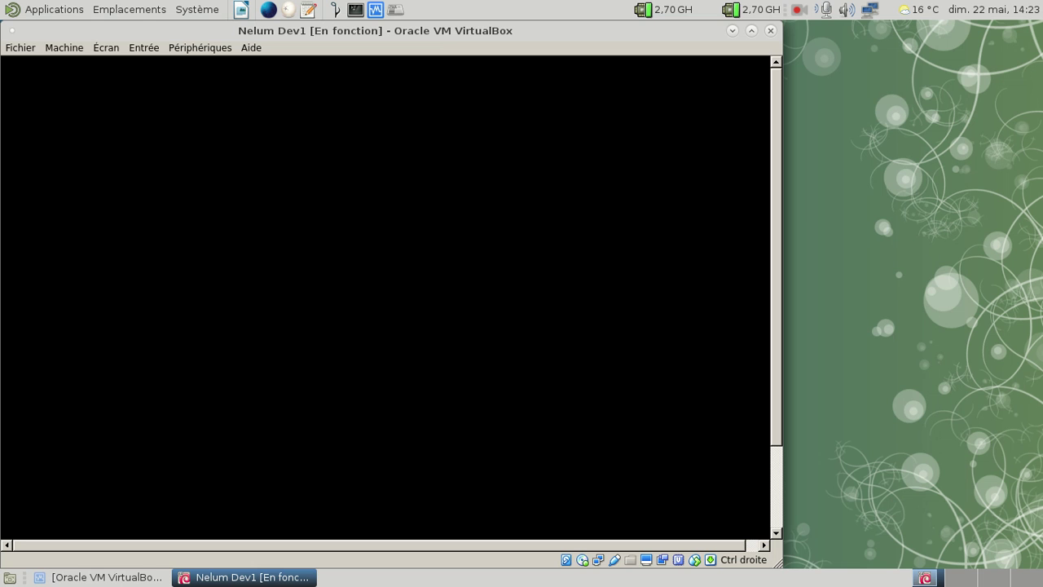
key("ctrl+f")
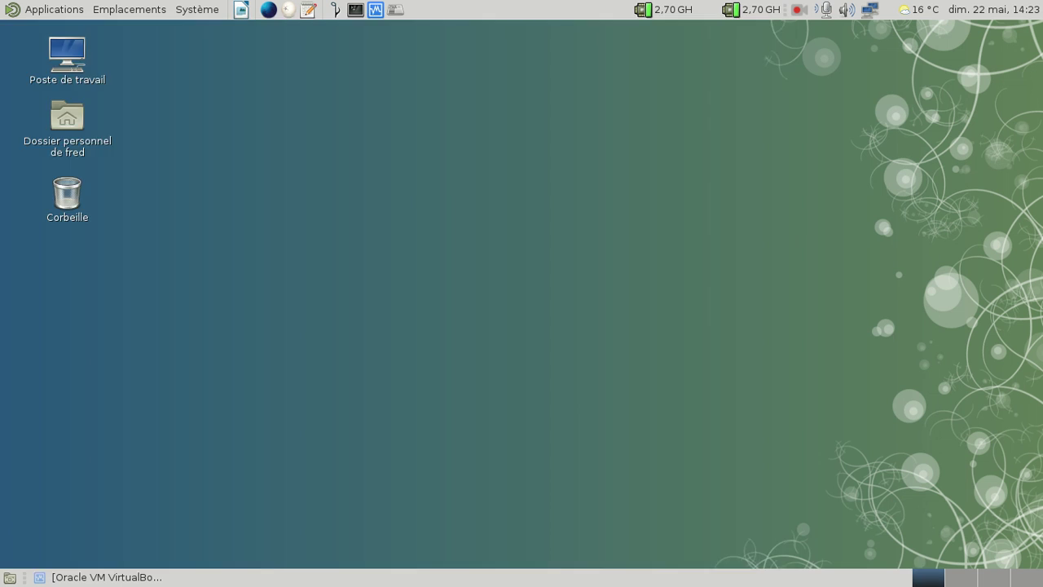